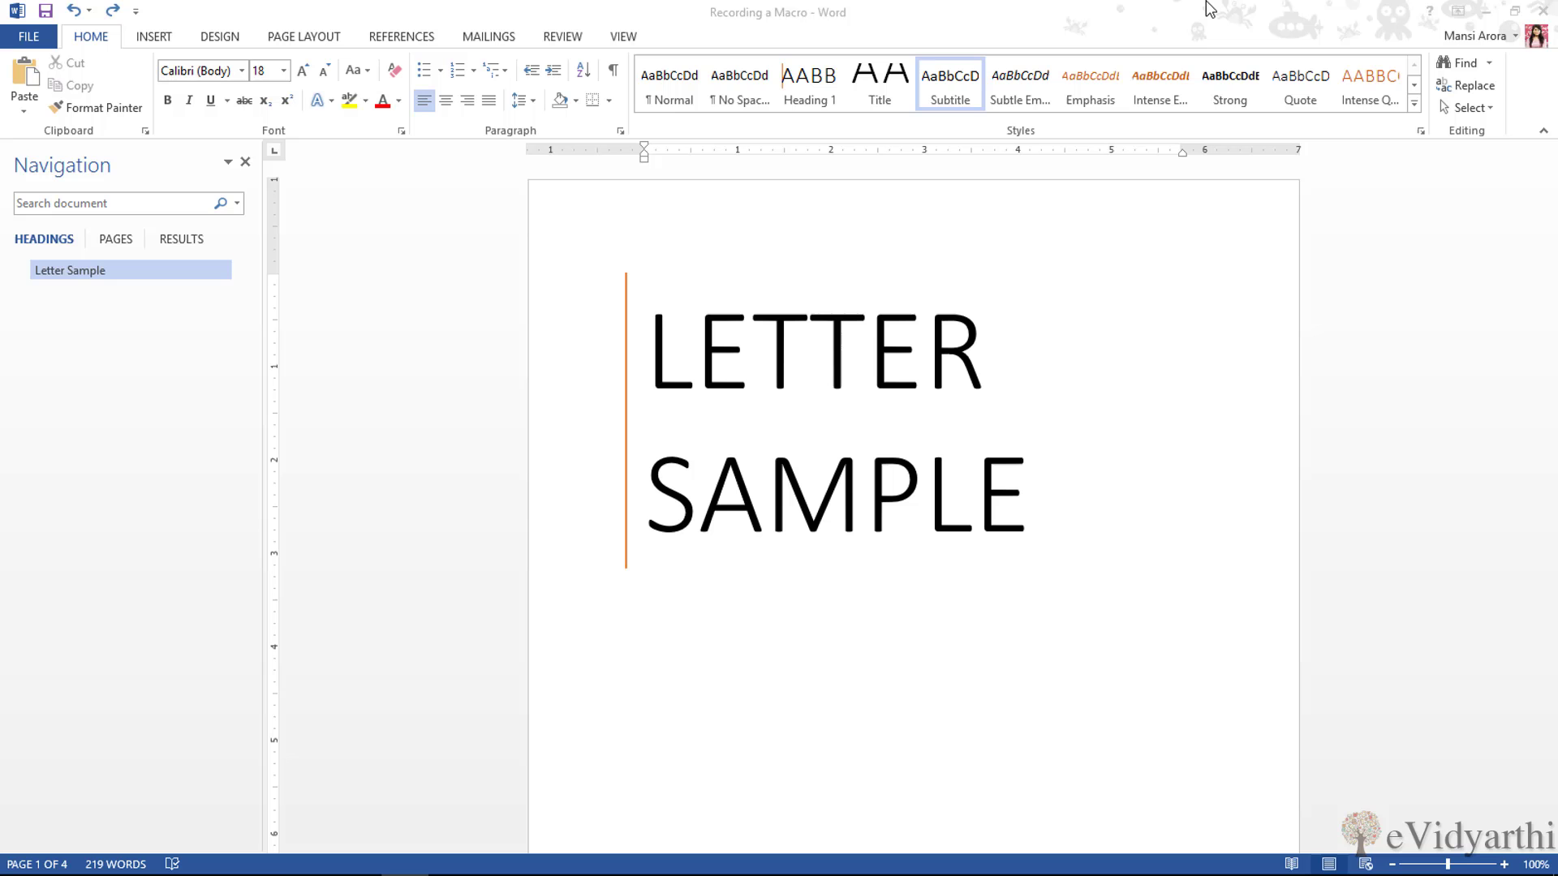
Place the insertion point on the empty line after the final paragraph on page 3.
{"action": "left_click", "coordinate": [1196, 9]}
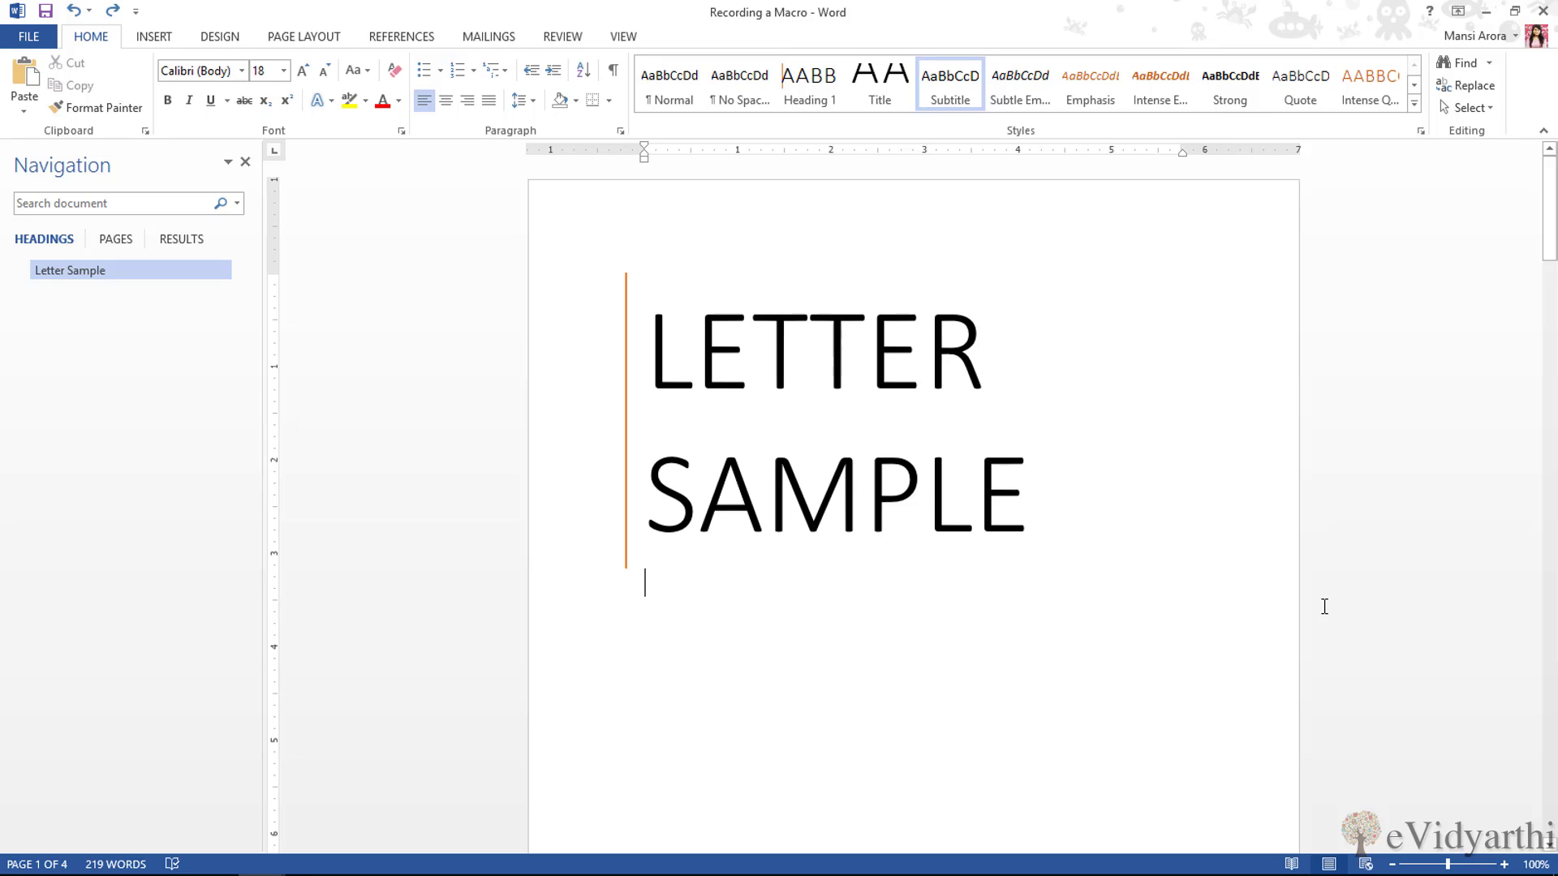
{"action": "scroll", "coordinate": [1293, 602], "scroll_direction": "down", "scroll_amount": 10}
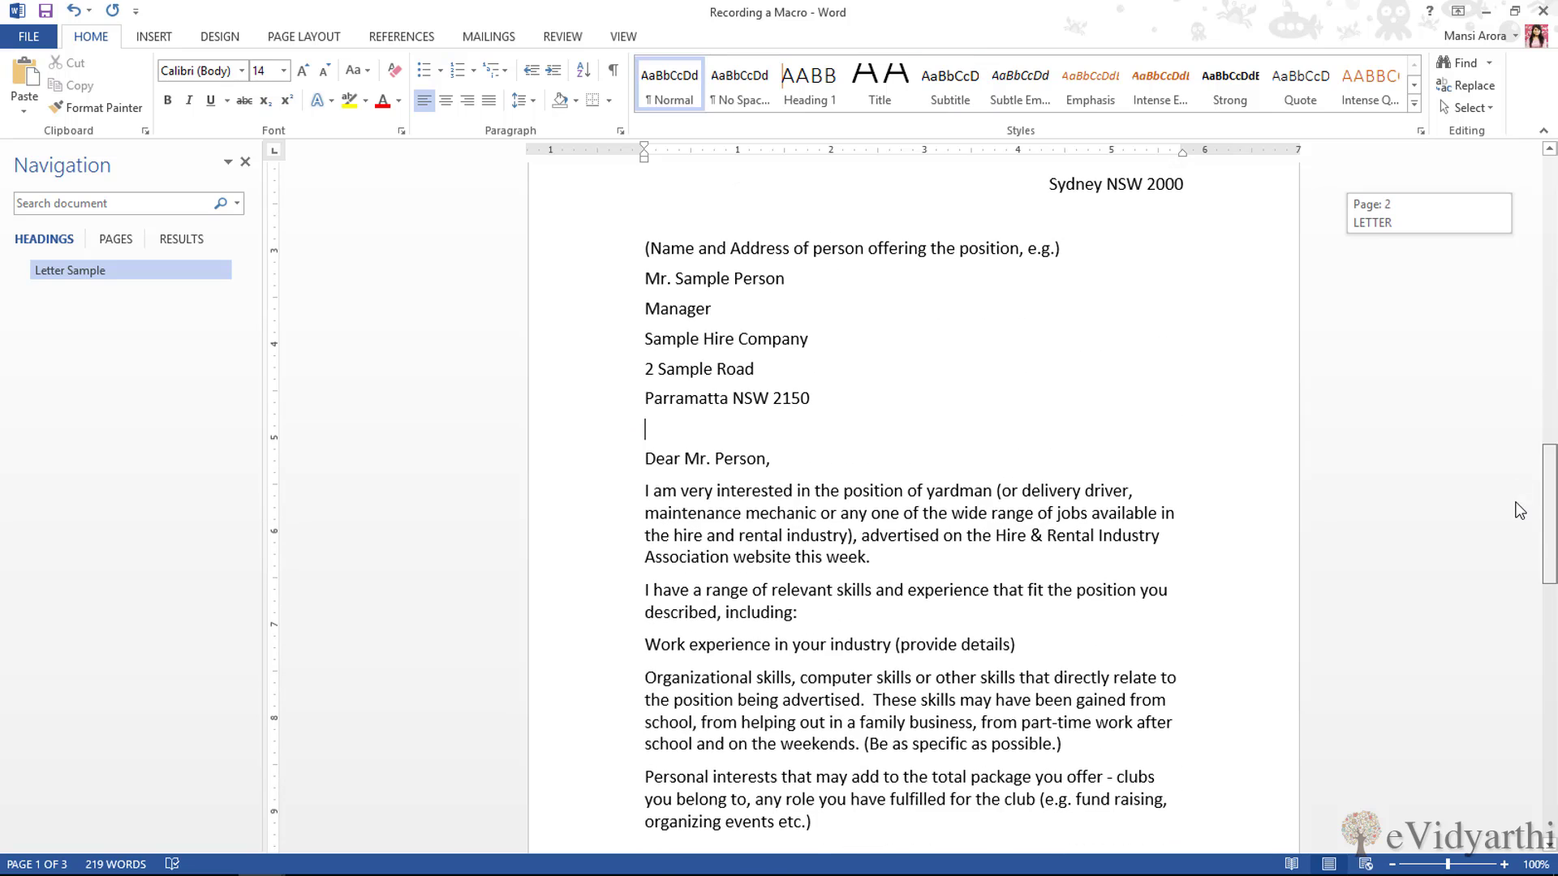
{"action": "scroll", "coordinate": [1151, 469], "scroll_direction": "down", "scroll_amount": 4}
{"action": "scroll", "coordinate": [1151, 465], "scroll_direction": "down", "scroll_amount": 5}
{"action": "left_click", "coordinate": [880, 345]}
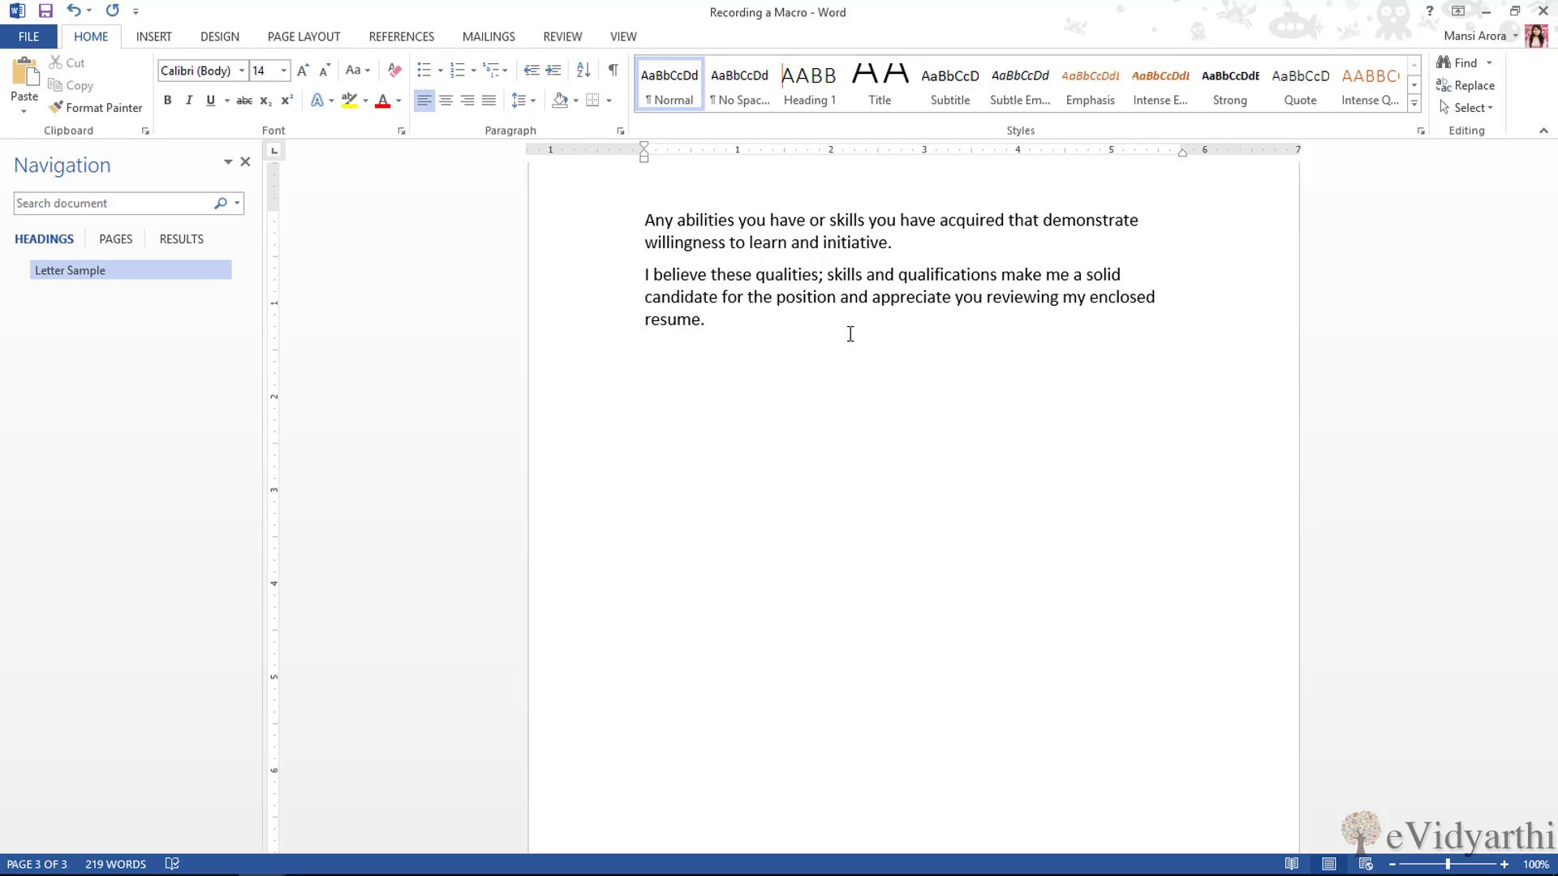
Open the Record Macro dialog from the View tab's Macros menu.
{"action": "left_click", "coordinate": [624, 38]}
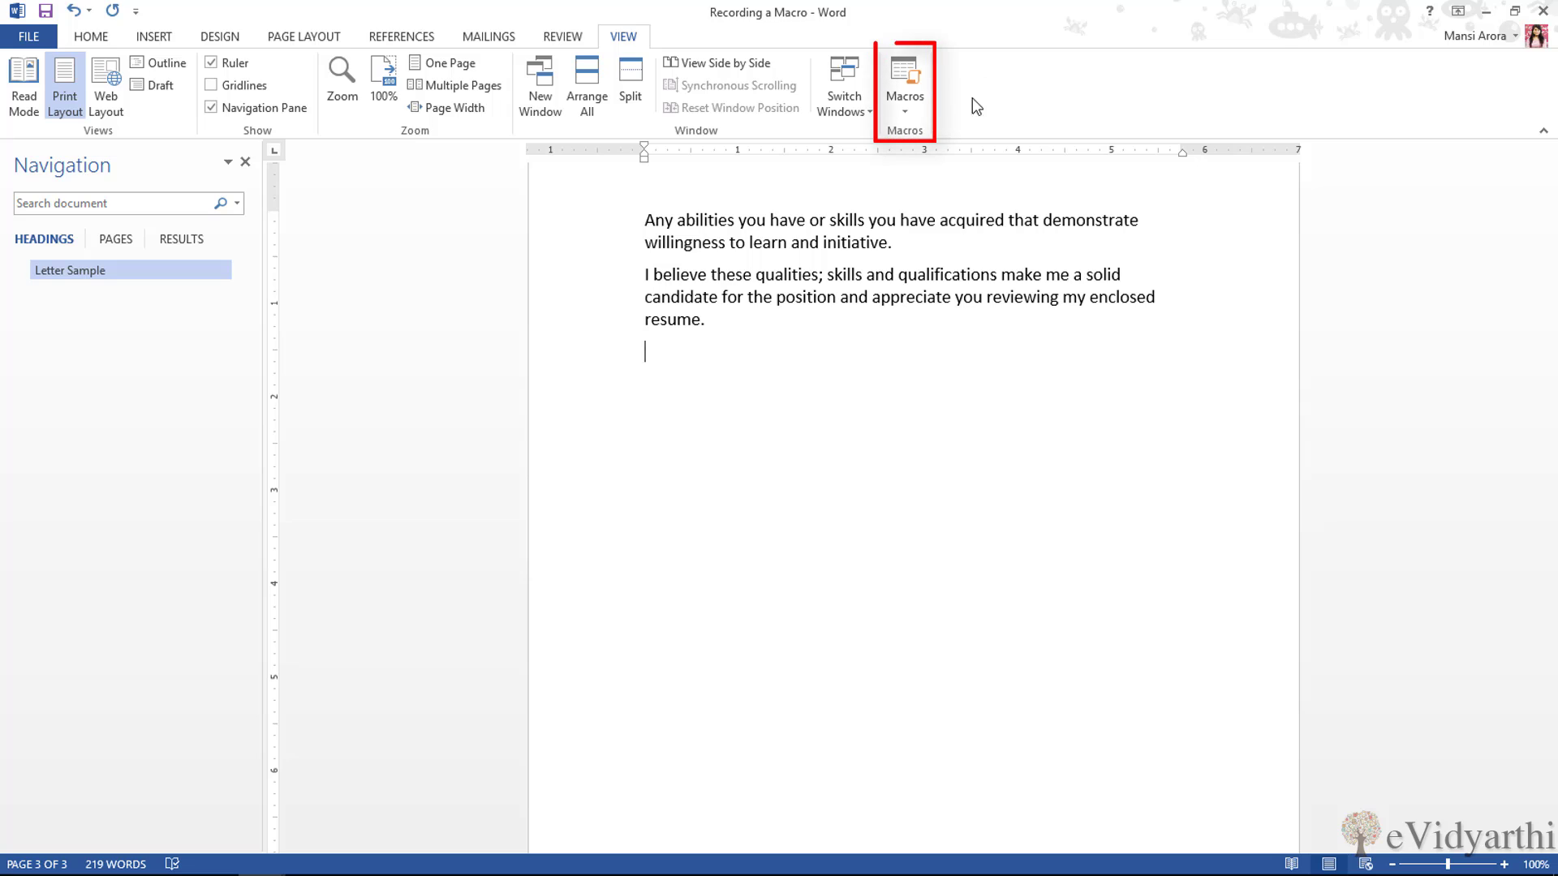
{"action": "left_click", "coordinate": [905, 116]}
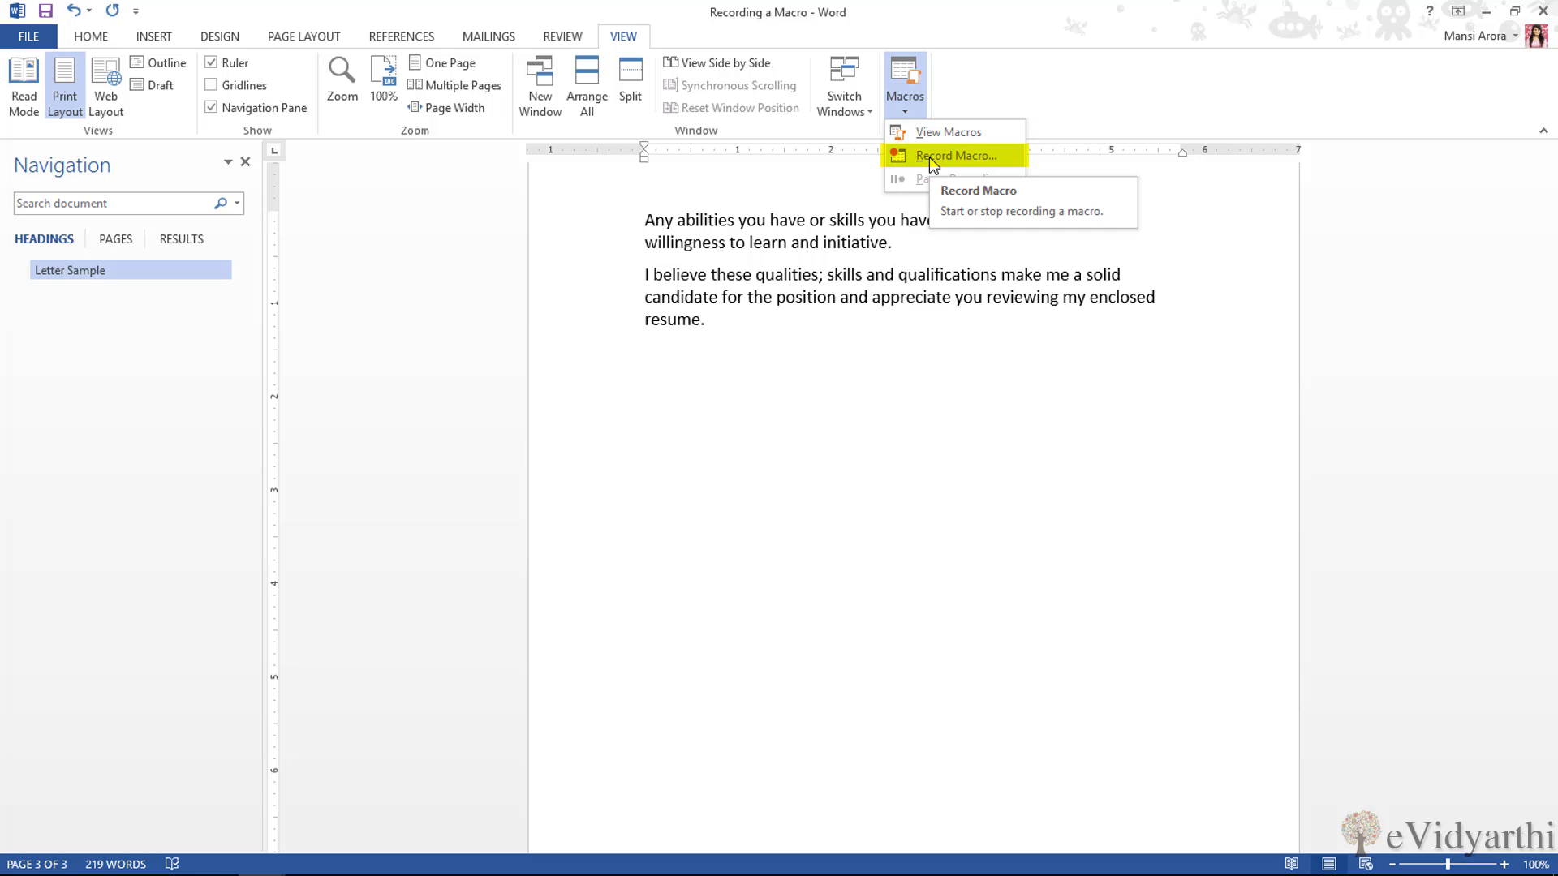
{"action": "left_click", "coordinate": [928, 157]}
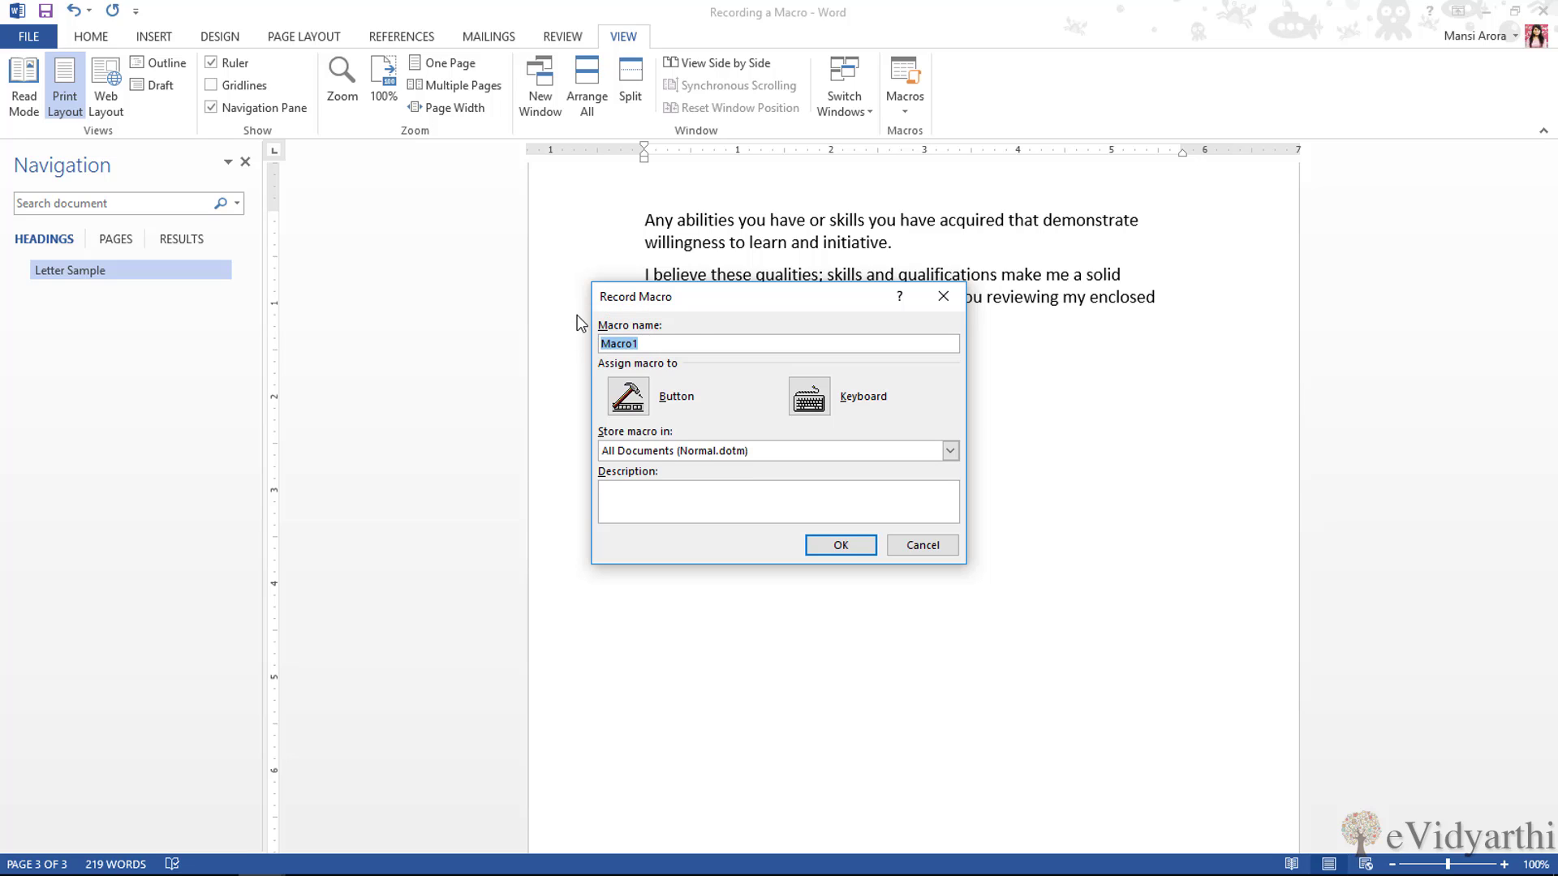
{"action": "type", "text": "Ending "}
{"action": "type", "text": "Letter"}
Assign the new macro to a Quick Access Toolbar button in Word Options.
{"action": "left_click", "coordinate": [629, 395]}
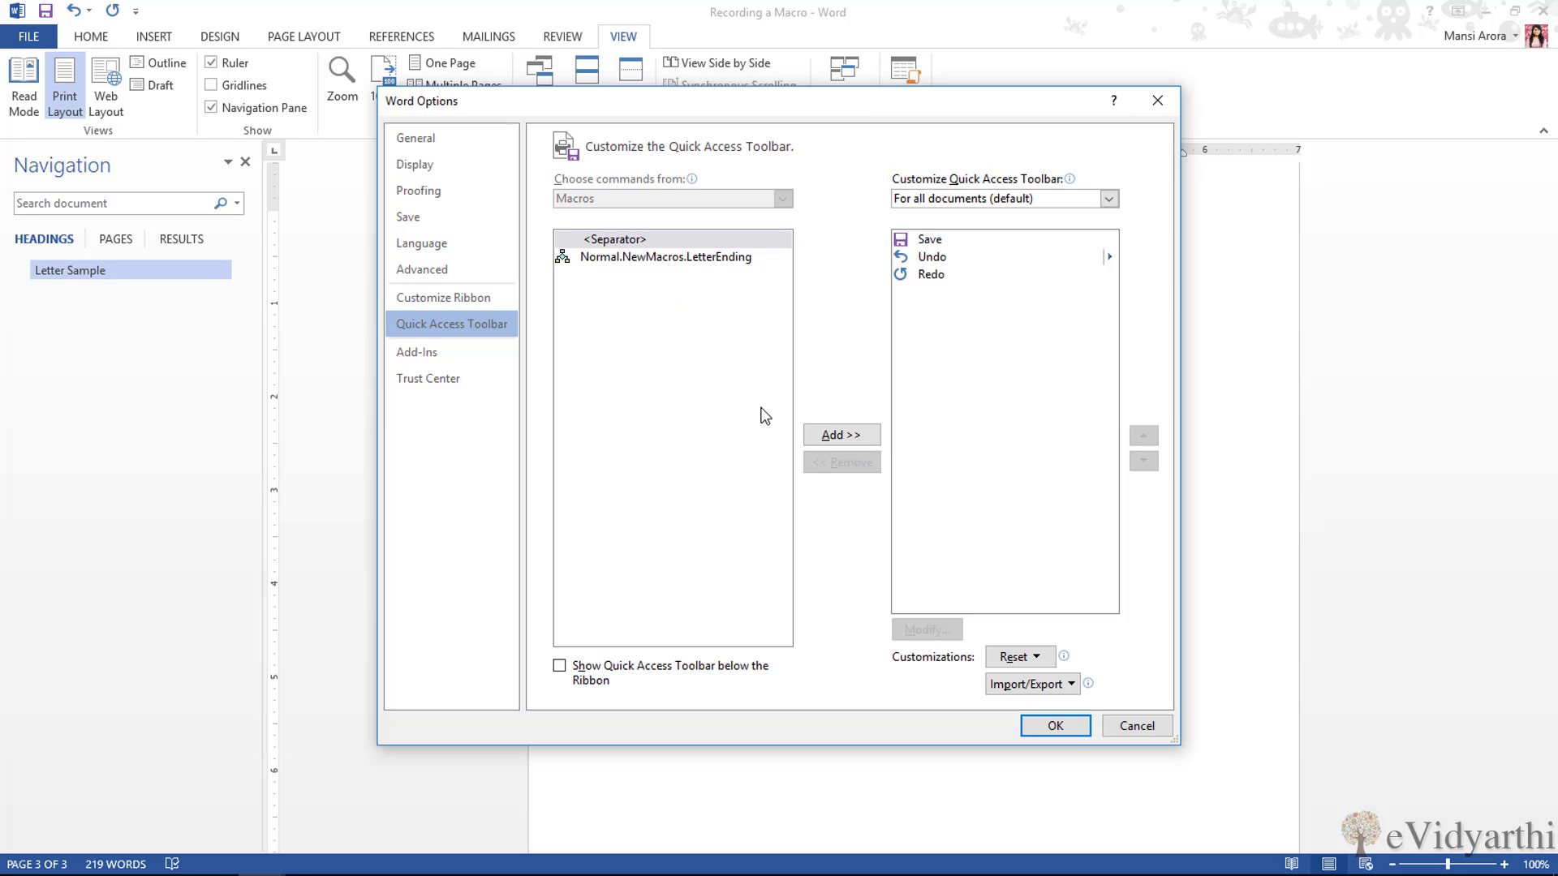
Add Normal.NewMacros.LetterEnding to the Quick Access Toolbar, reposition it, and start recording.
{"action": "left_click", "coordinate": [672, 260]}
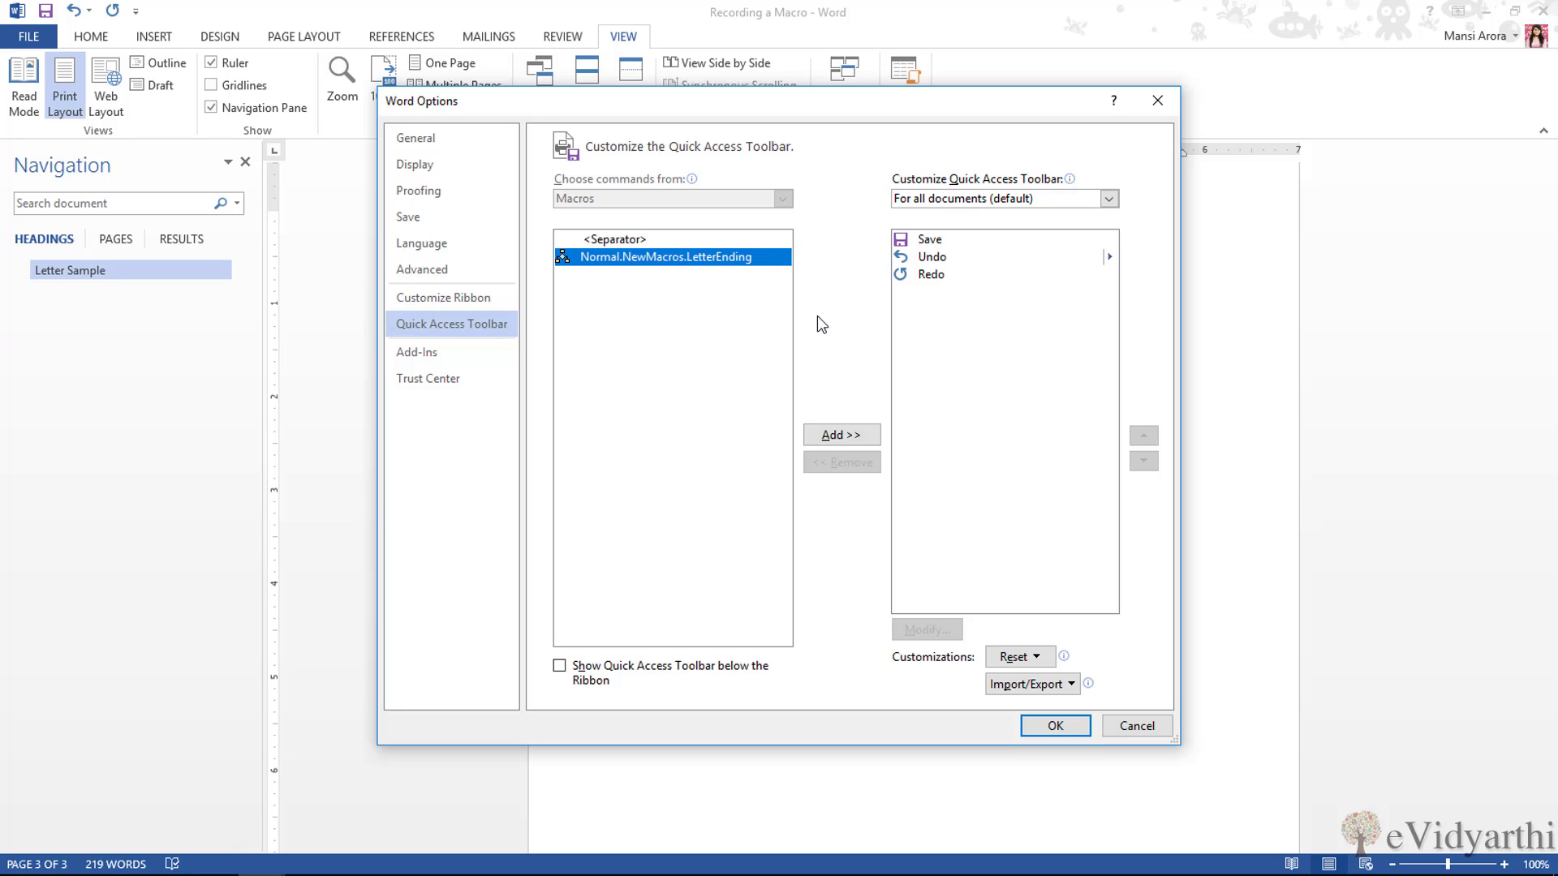
{"action": "left_click", "coordinate": [840, 435]}
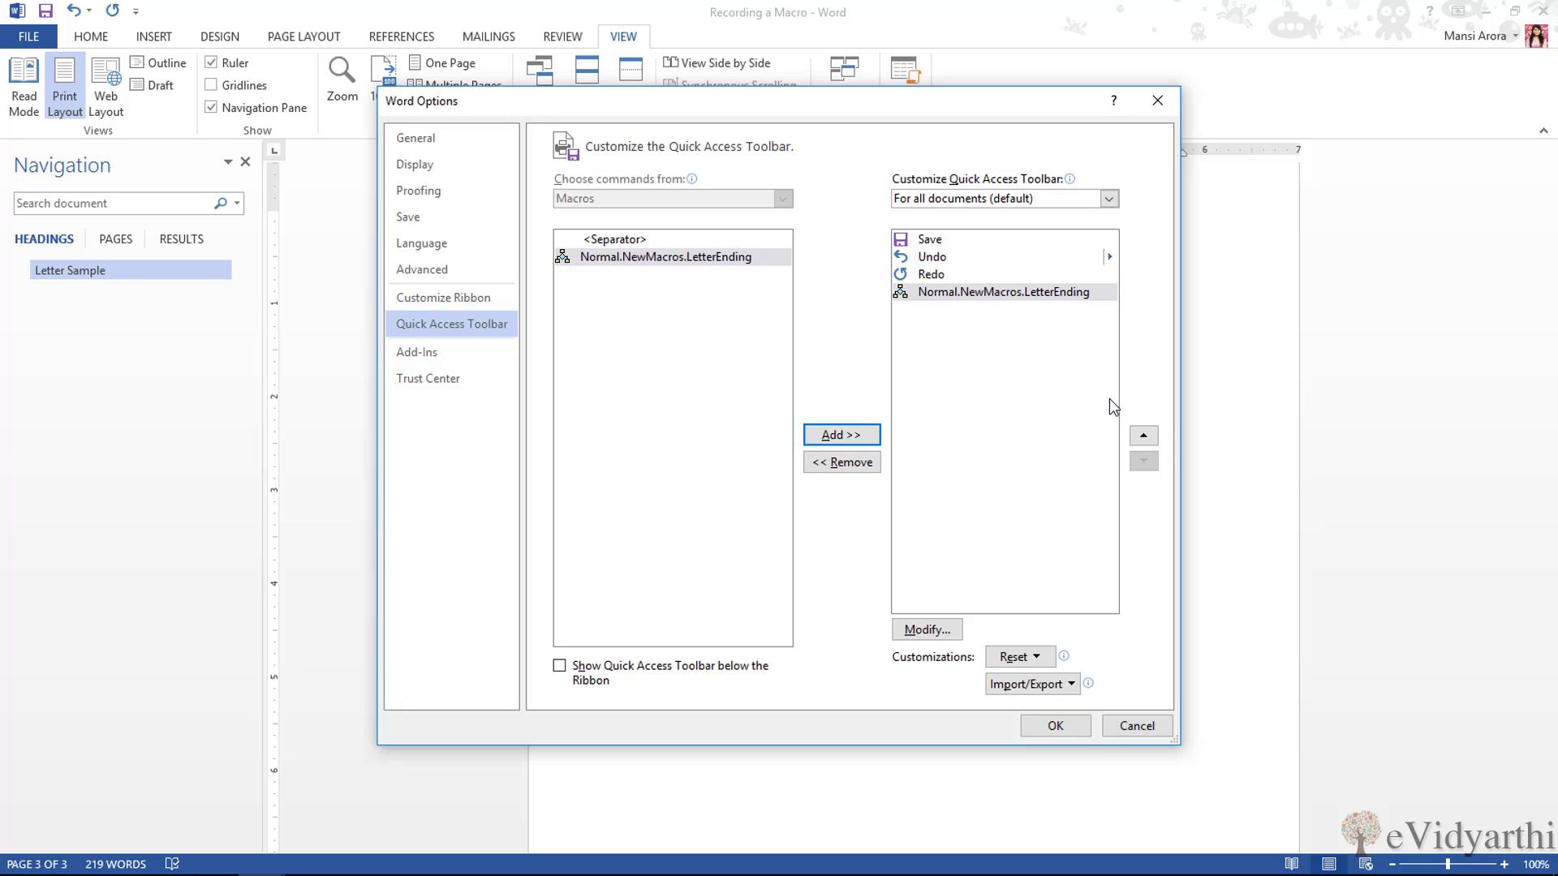
{"action": "left_click", "coordinate": [1140, 436]}
{"action": "left_click", "coordinate": [1140, 437]}
{"action": "left_click", "coordinate": [1141, 437]}
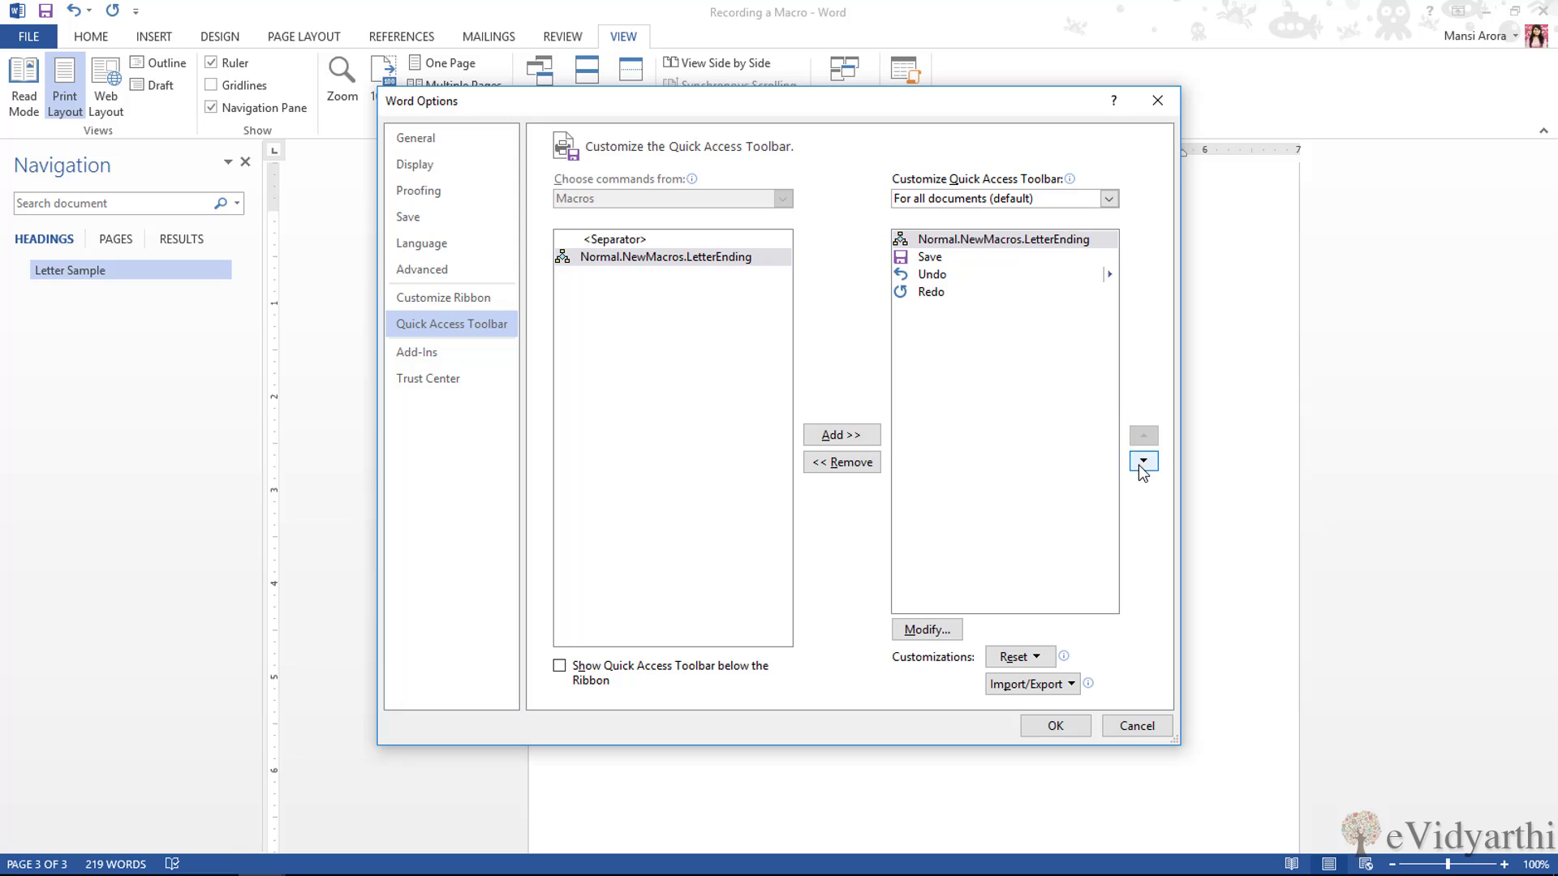
{"action": "left_click", "coordinate": [1142, 462]}
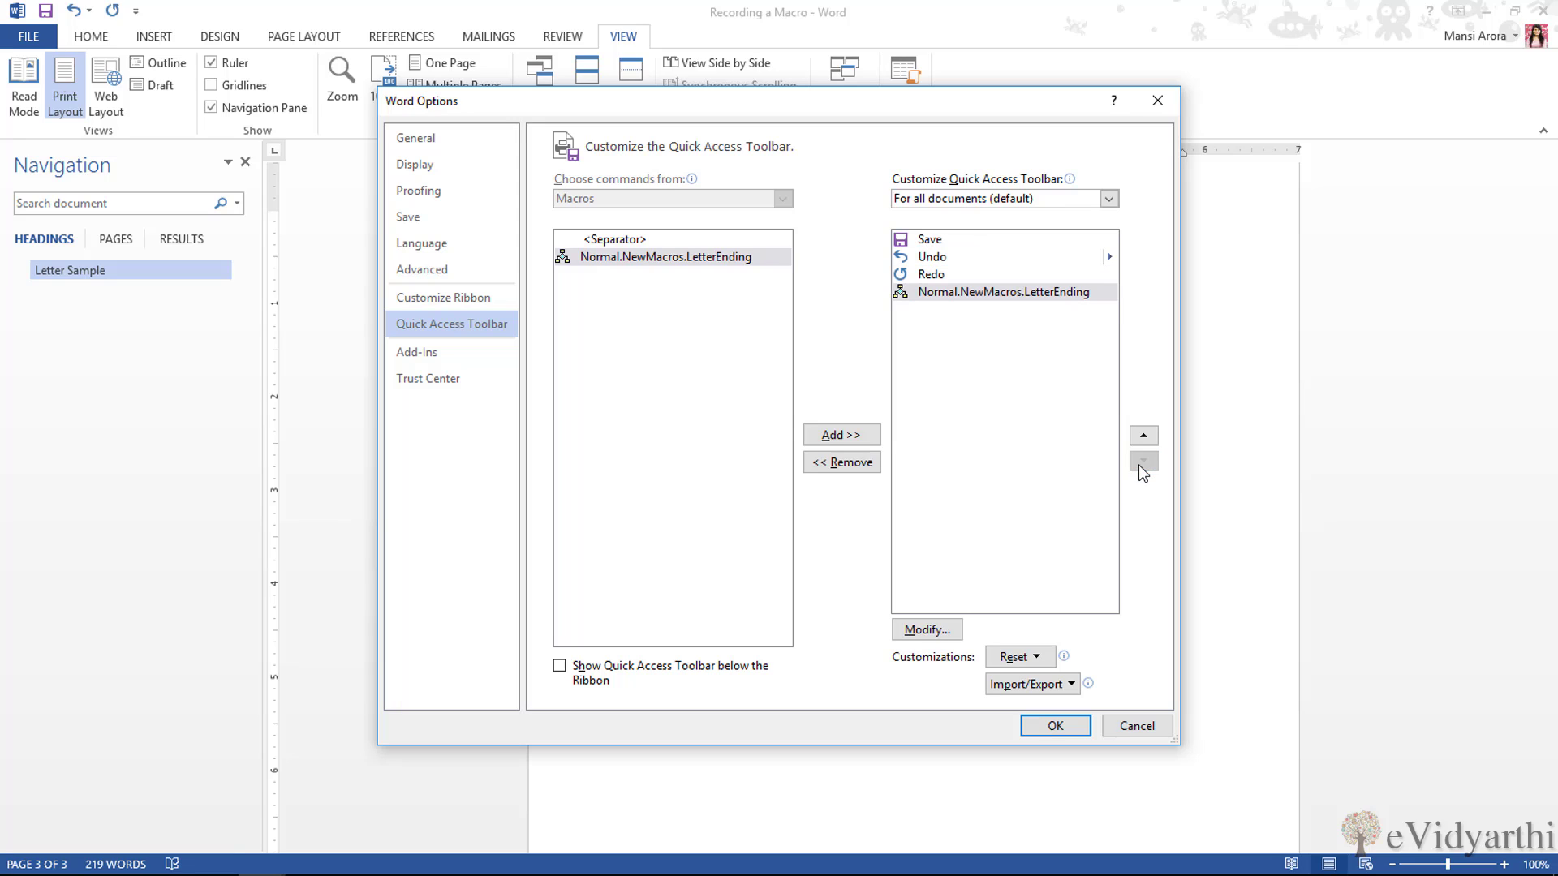
{"action": "left_click", "coordinate": [1054, 727]}
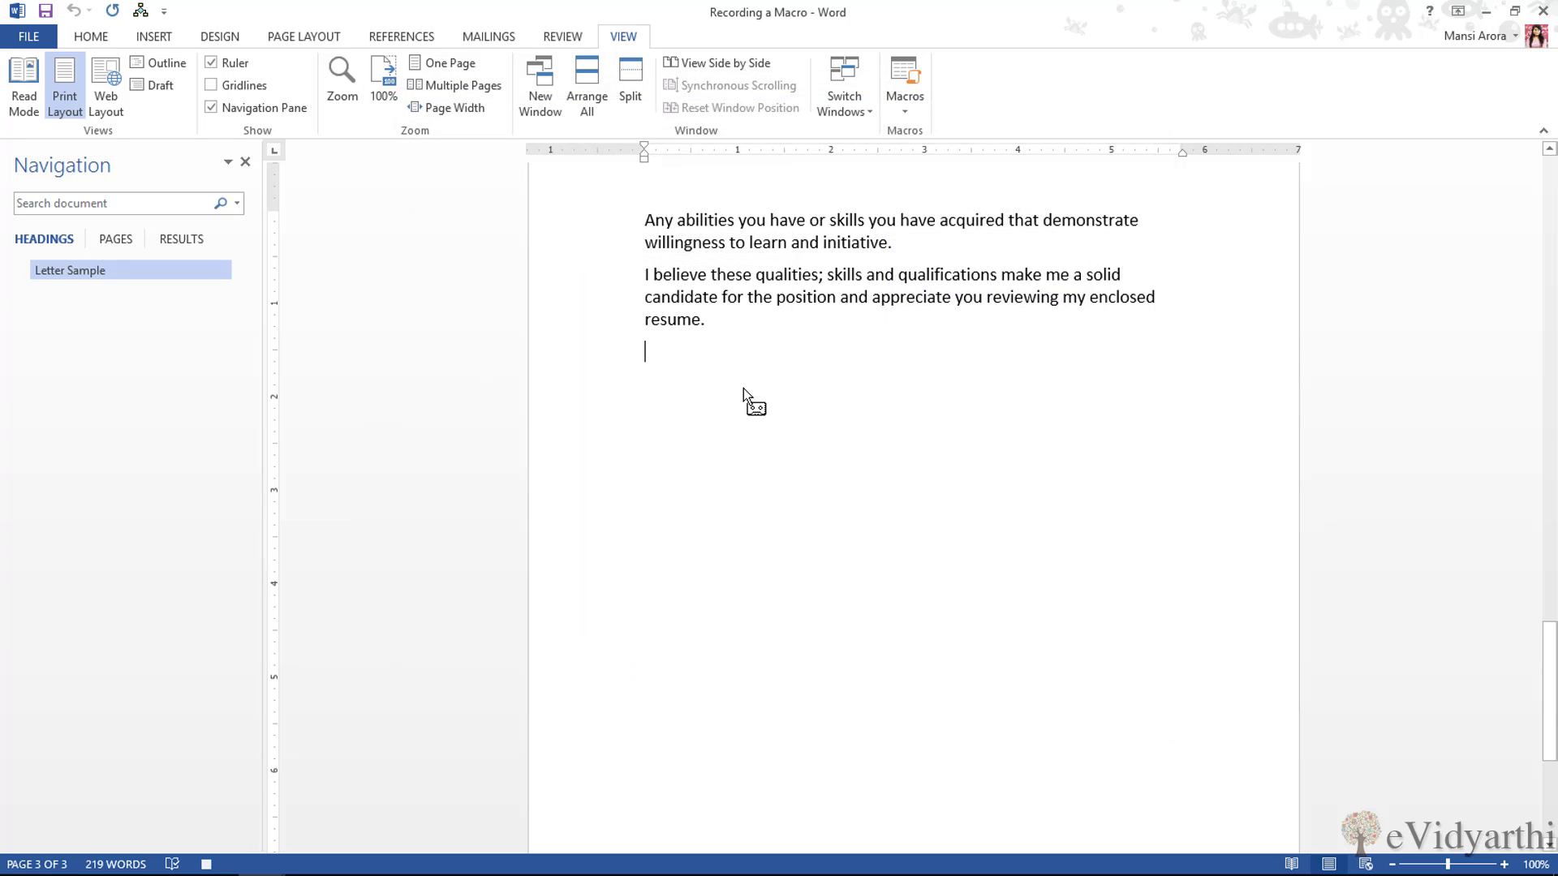
{"action": "left_click", "coordinate": [718, 377]}
{"action": "type", "text": "I look f"}
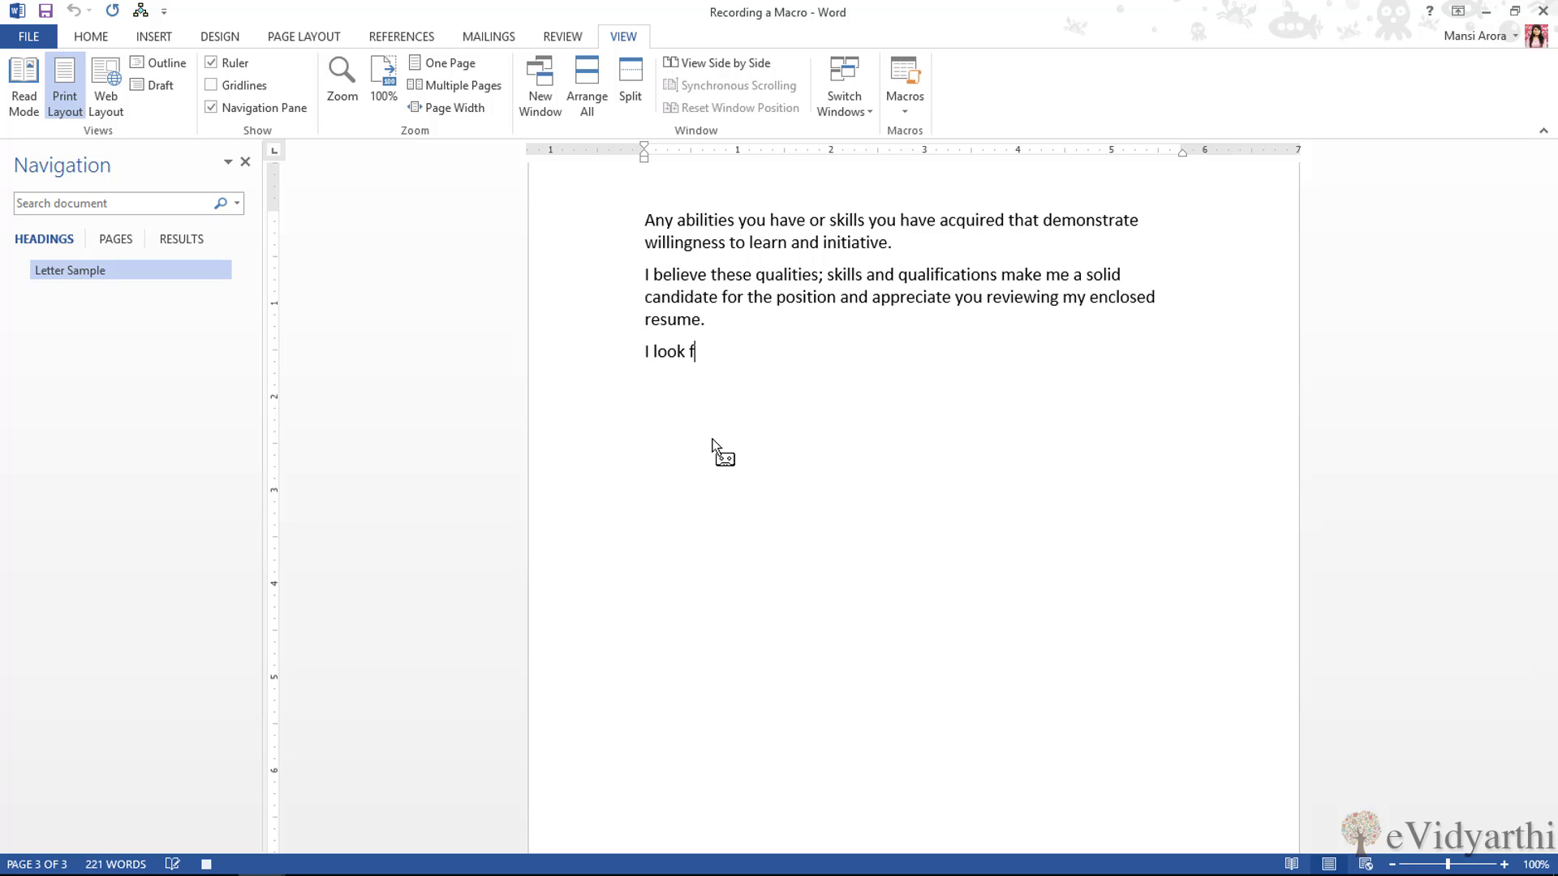
{"action": "type", "text": "orward to"}
{"action": "type", "text": " discussing"}
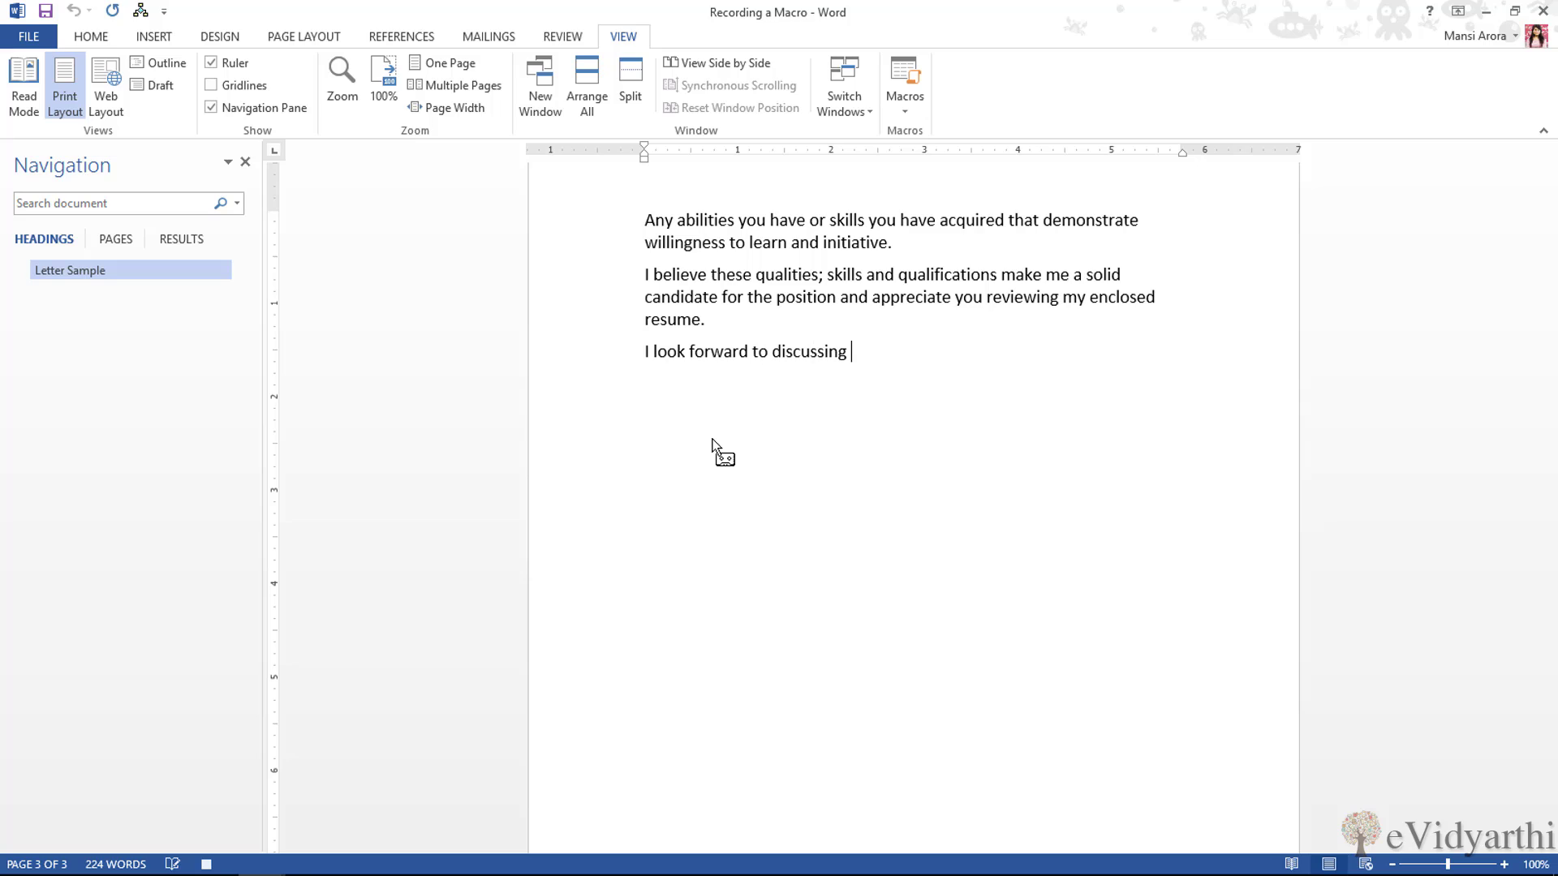
{"action": "type", "text": " this matter w"}
{"action": "type", "text": "ith you"}
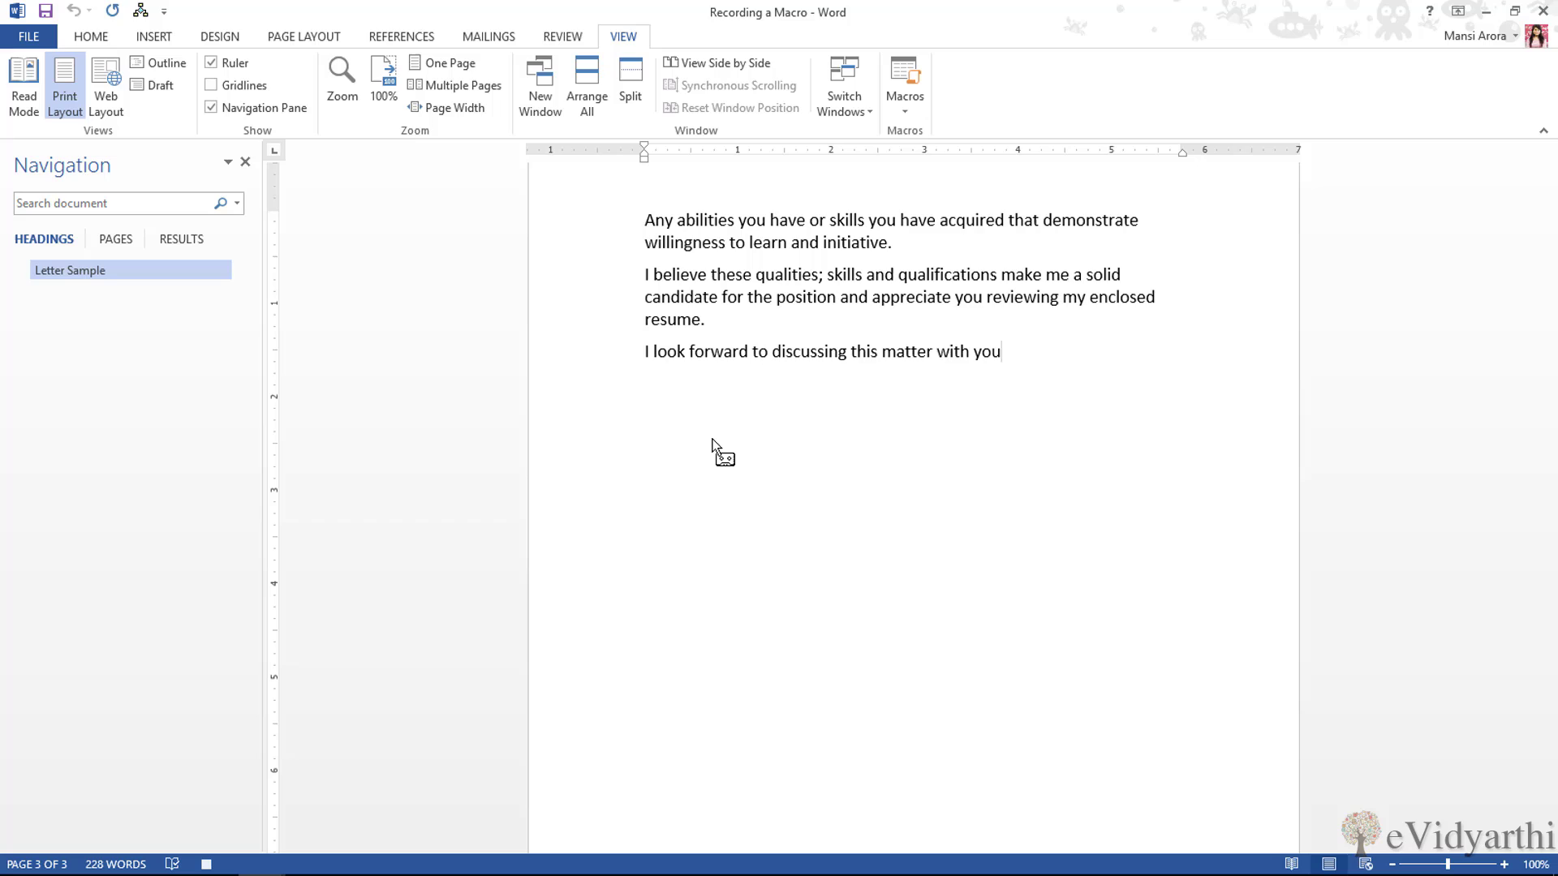
{"action": "type", "text": ". "}
{"action": "type", "text": "Y"}
{"action": "type", "text": "ours Since"}
{"action": "type", "text": "rely,"}
Start a new signature line with bold and italic formatting turned on.
{"action": "key", "text": "Return"}
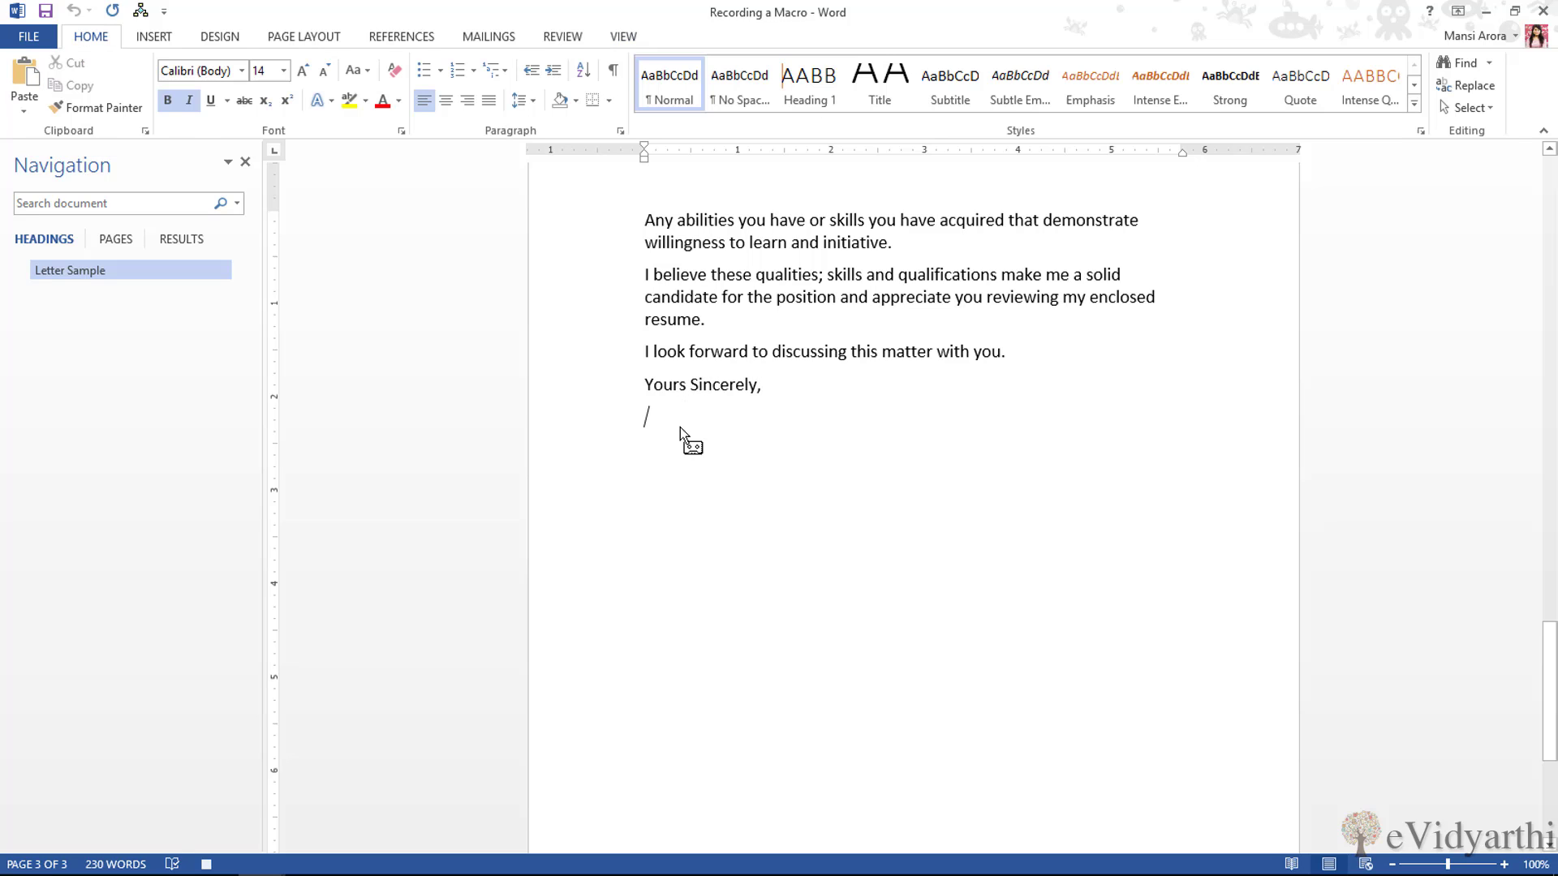
{"action": "key", "text": "ctrl+b"}
{"action": "key", "text": "ctrl+i"}
{"action": "type", "text": "Mansi Arora"}
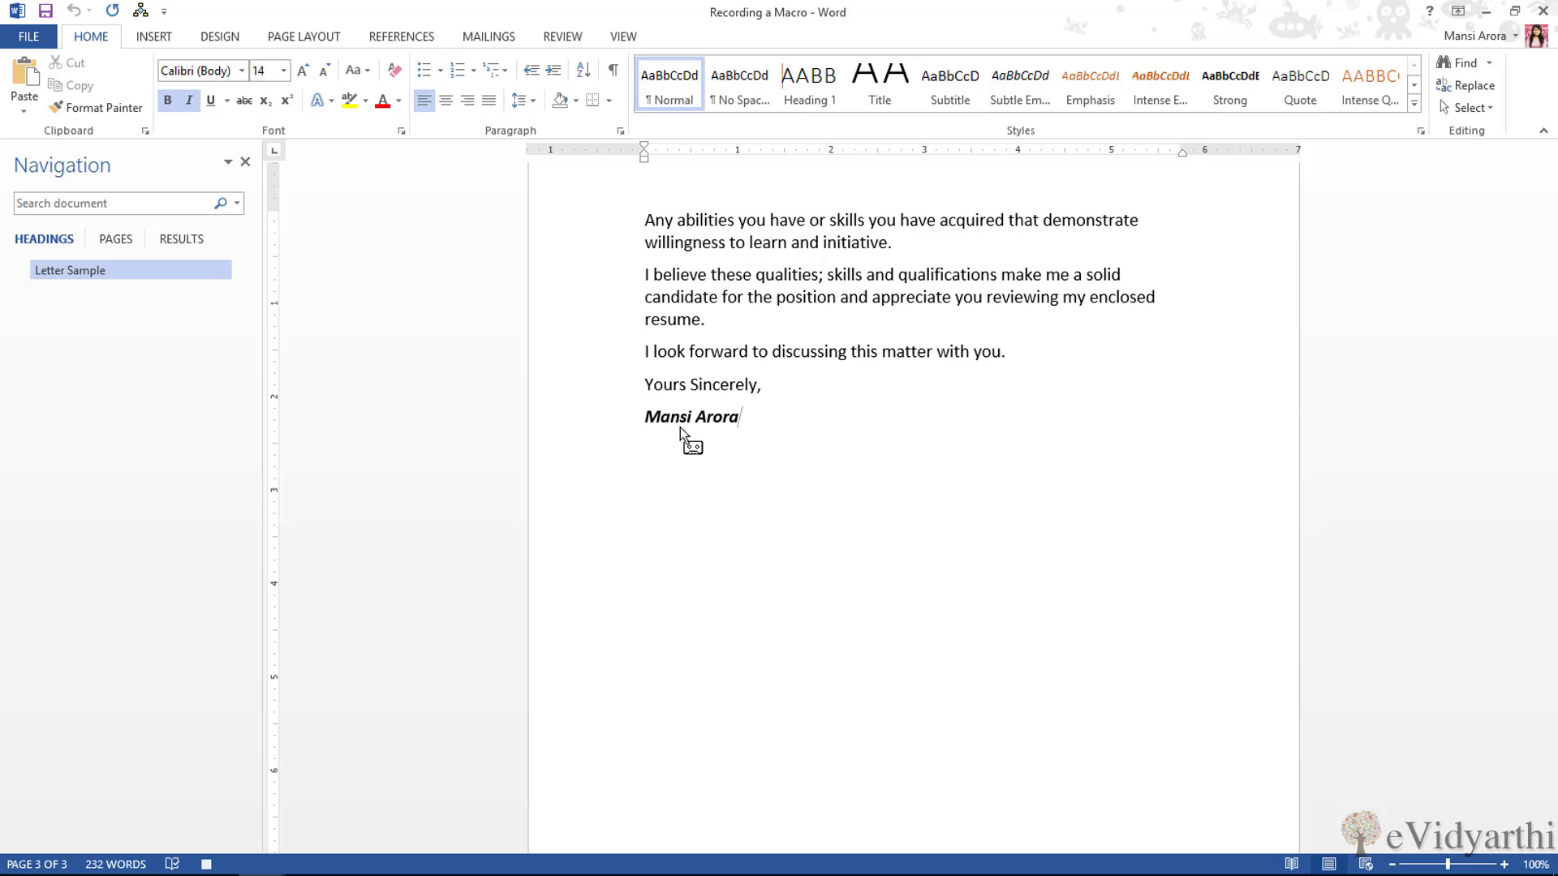
Choose Stop Recording from the View tab's Macros menu.
{"action": "left_click", "coordinate": [622, 39]}
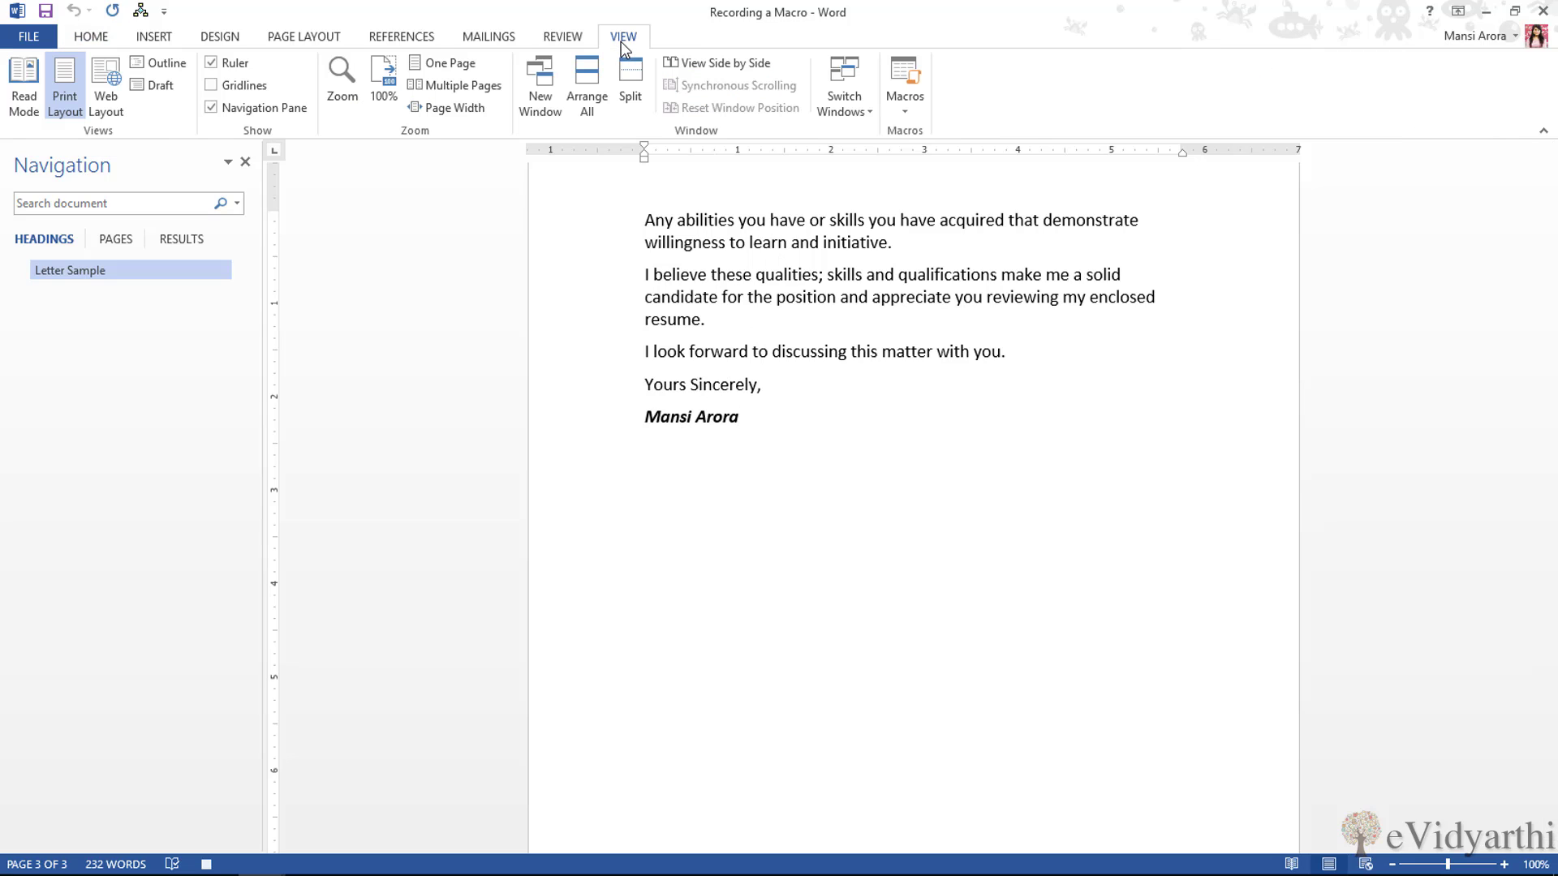
{"action": "left_click", "coordinate": [906, 111]}
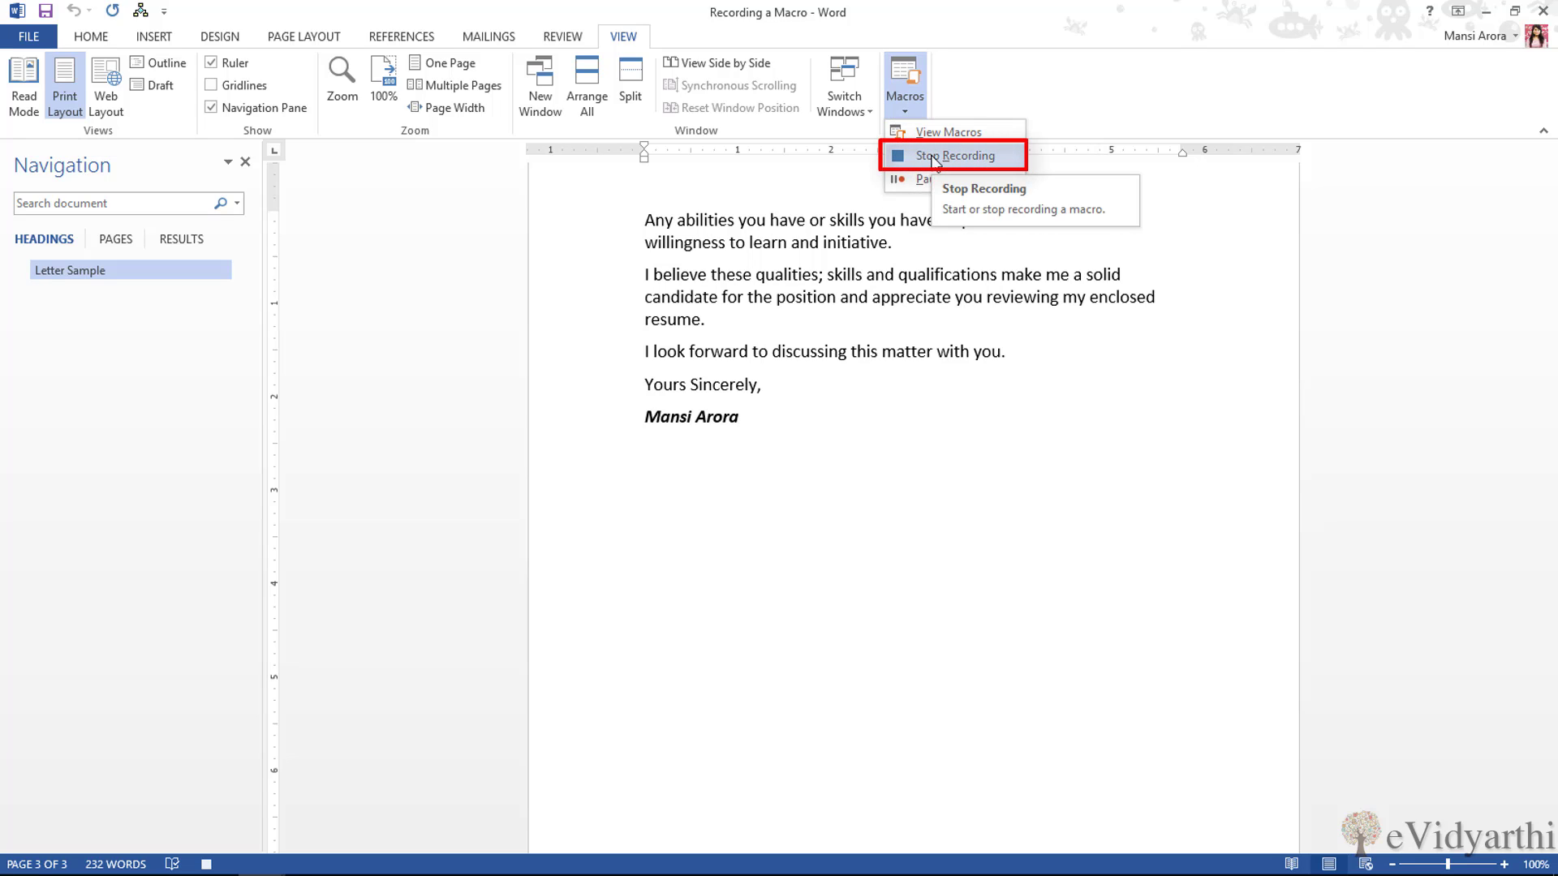
{"action": "left_click", "coordinate": [933, 159]}
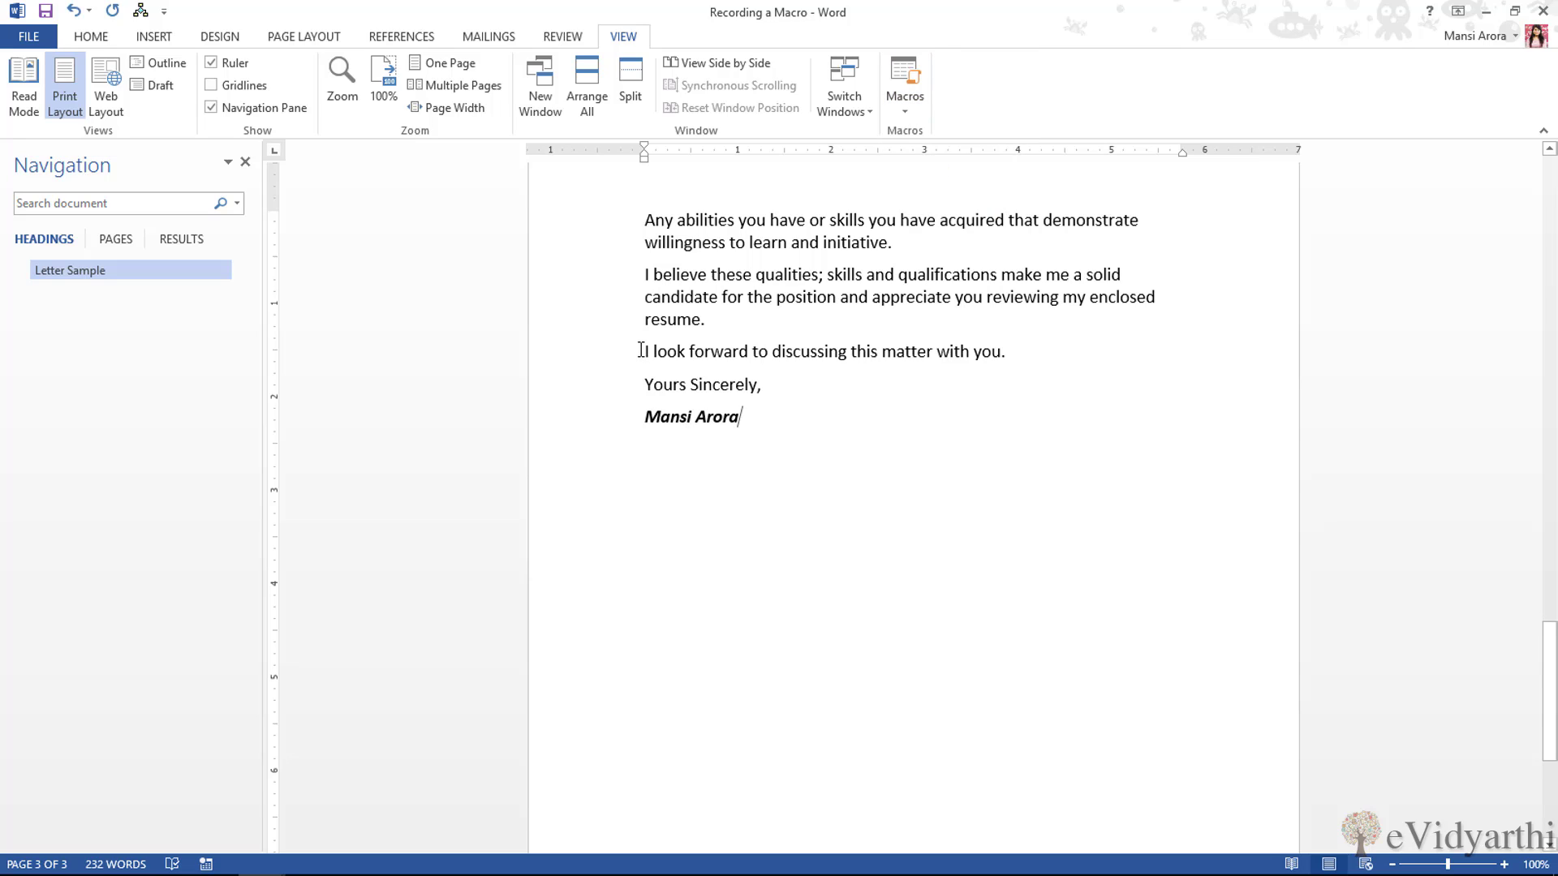